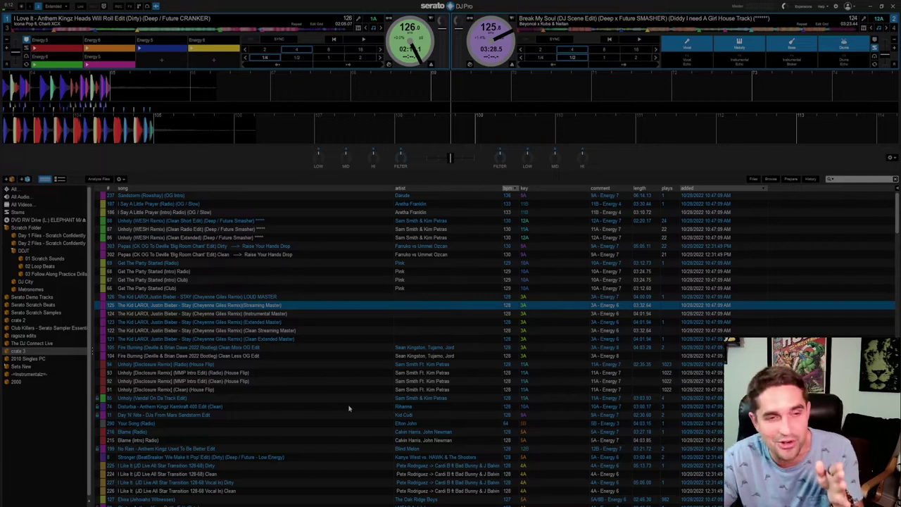
# Browse down the crate 3 track list, then bring up the Notepad song list
pyautogui.scroll(-1, 287, 344)
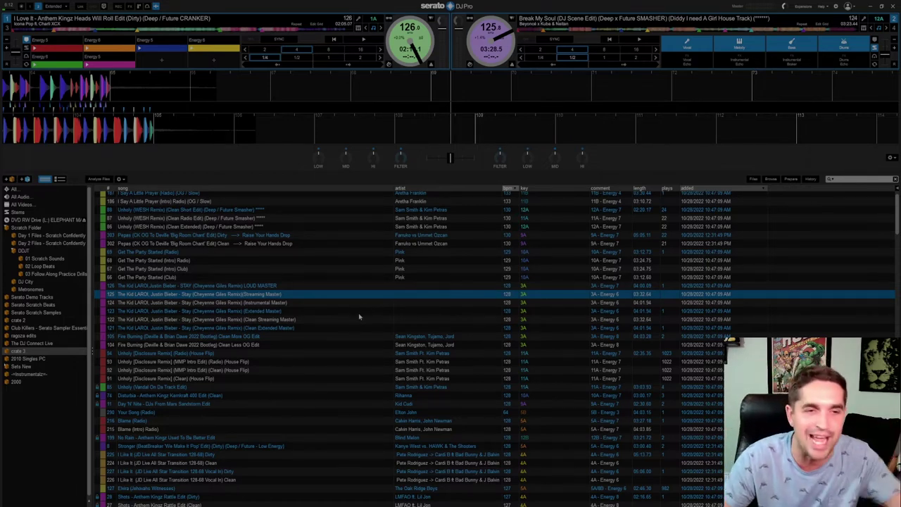
pyautogui.scroll(-1, 324, 308)
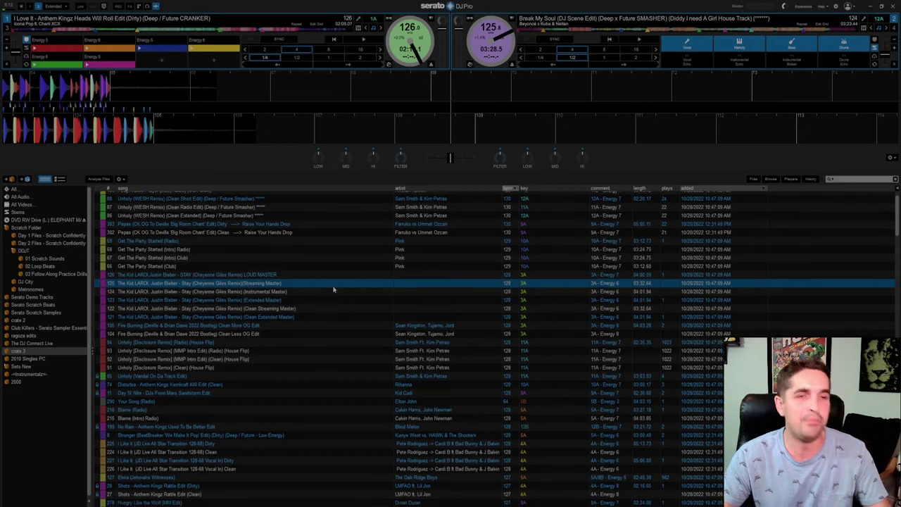
pyautogui.hotkey('alt', 'Tab')
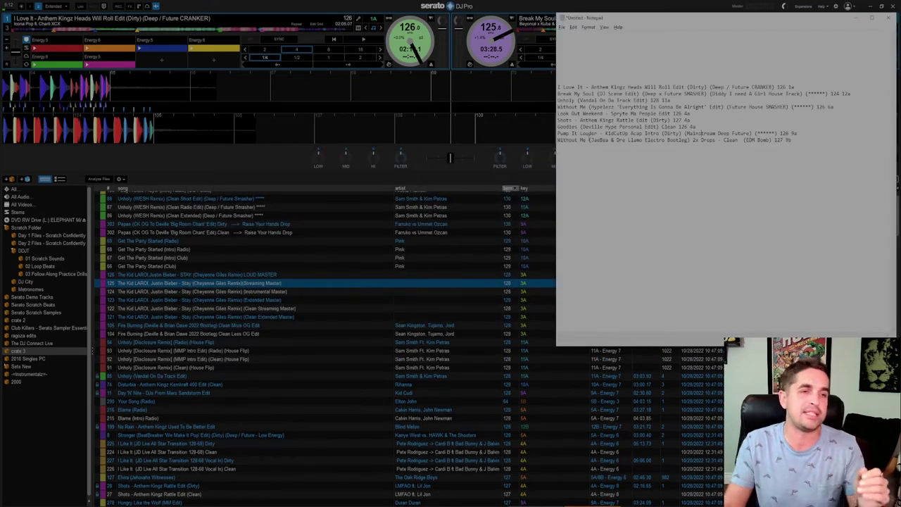
# Scroll back through crate 3's tracks, then return to the Notepad song list
pyautogui.press('Down')
pyautogui.press('Down')
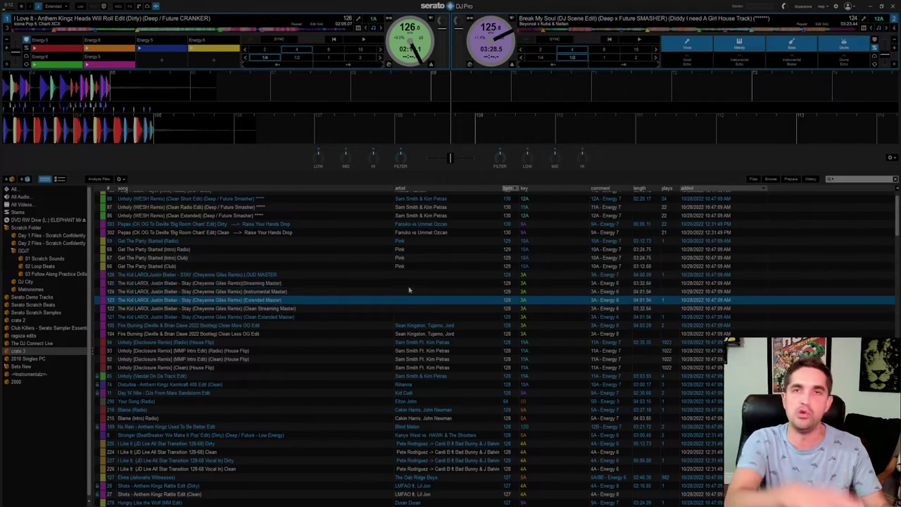
pyautogui.scroll(3, 409, 290)
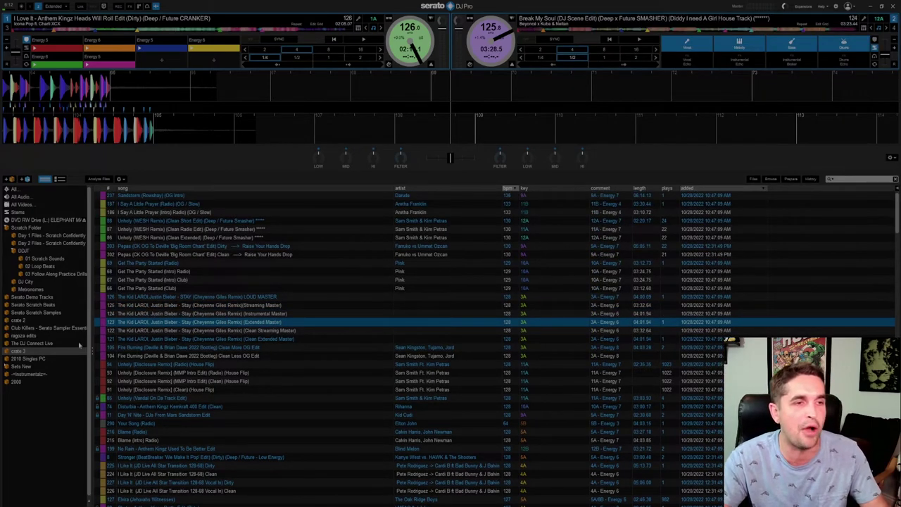
pyautogui.scroll(-6, 146, 287)
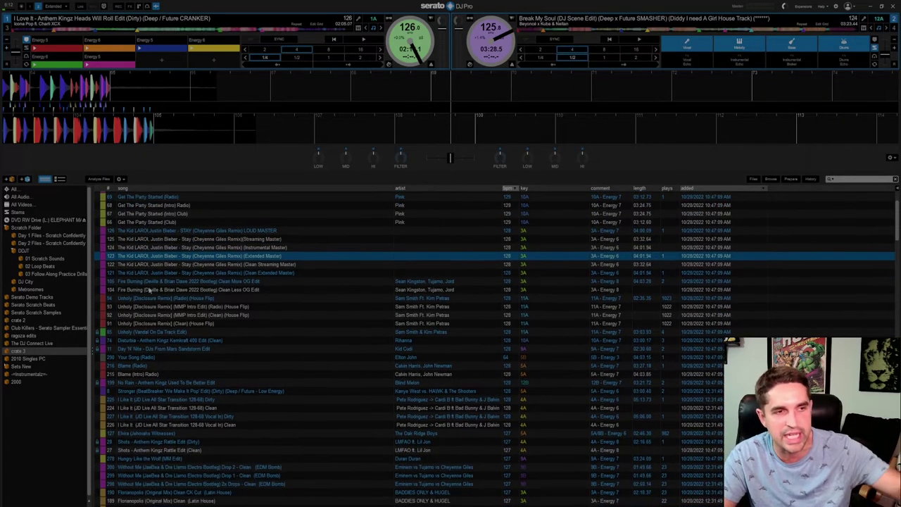
pyautogui.scroll(4, 120, 317)
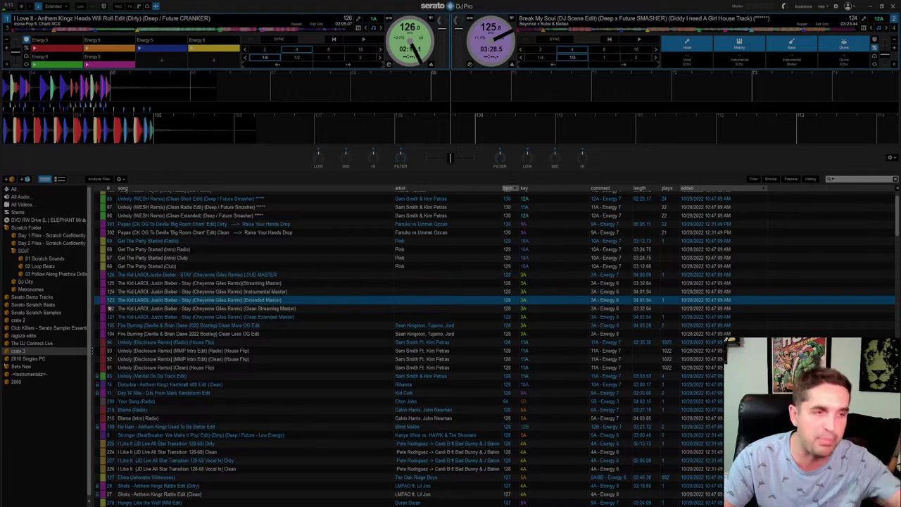
pyautogui.scroll(-3, 110, 302)
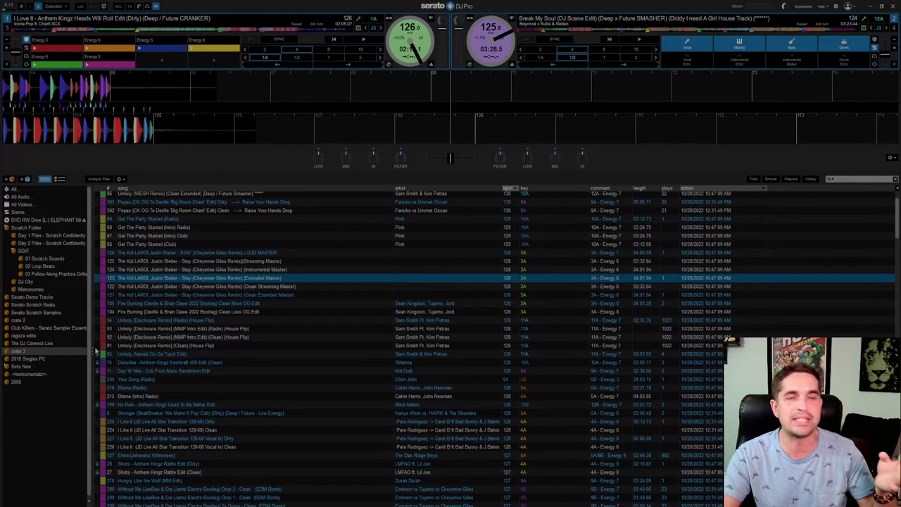
pyautogui.scroll(-2, 98, 345)
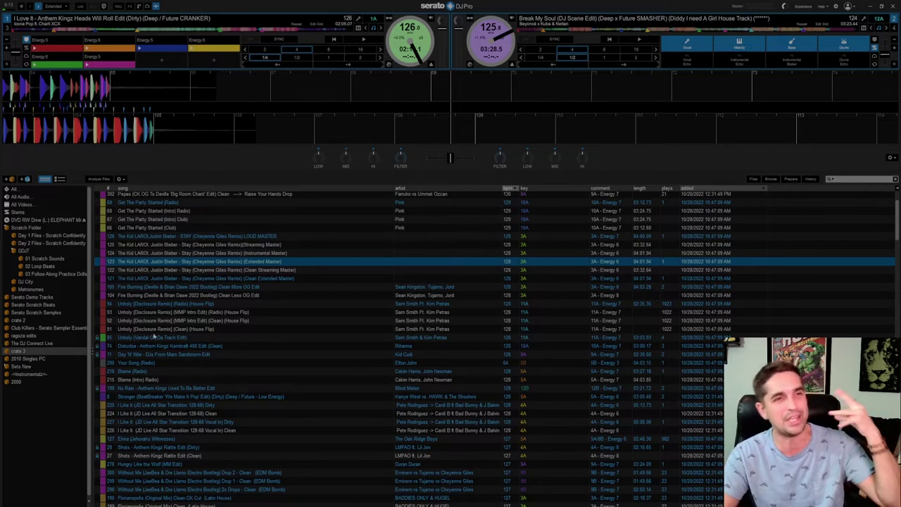
pyautogui.scroll(-2, 201, 328)
pyautogui.scroll(-1, 197, 338)
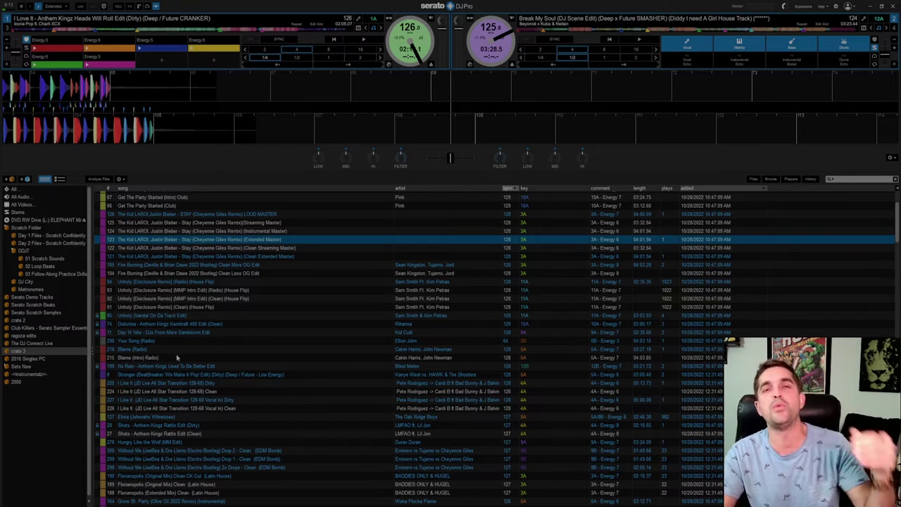
pyautogui.scroll(3, 140, 352)
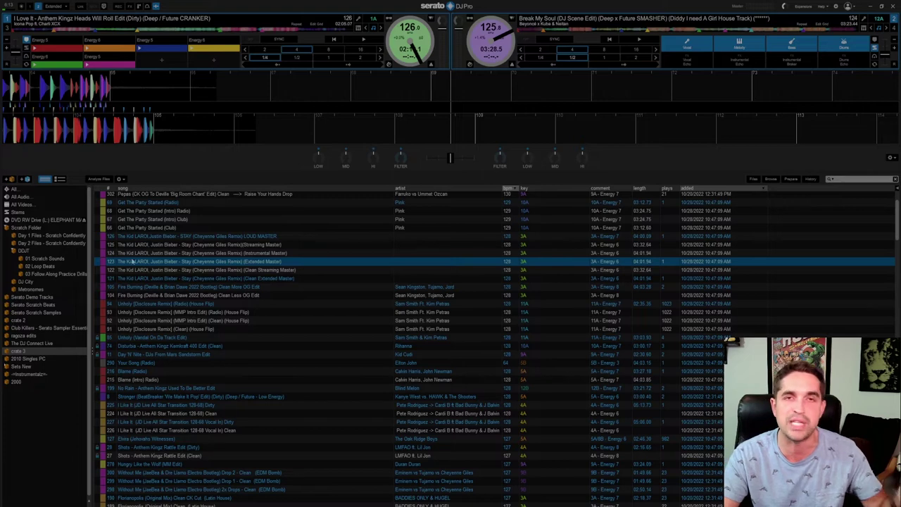
pyautogui.scroll(-1, 131, 301)
pyautogui.scroll(-5, 134, 301)
pyautogui.scroll(5, 197, 320)
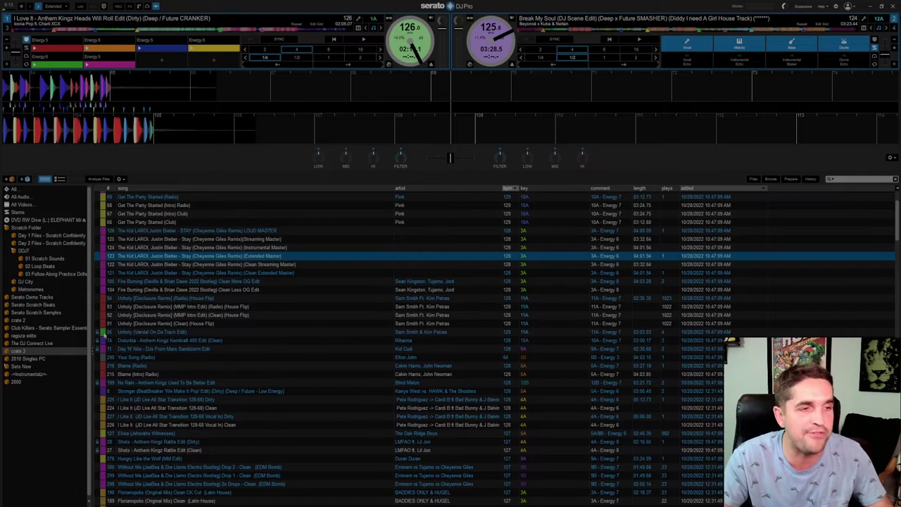
pyautogui.scroll(-3, 151, 288)
pyautogui.hotkey('alt', 'Tab')
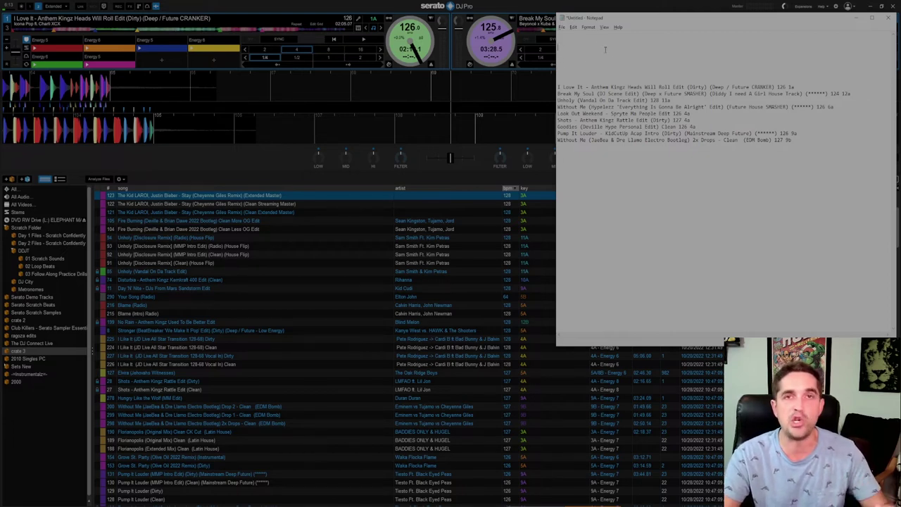
# Check the first song's BPM and key, then select the clean Vocal In version of I Like It
pyautogui.moveTo(795, 87)
pyautogui.mouseDown()
pyautogui.moveTo(772, 87)
pyautogui.moveTo(780, 87)
pyautogui.mouseUp()
pyautogui.click(780, 87)
pyautogui.click(549, 262)
pyautogui.click(242, 328)
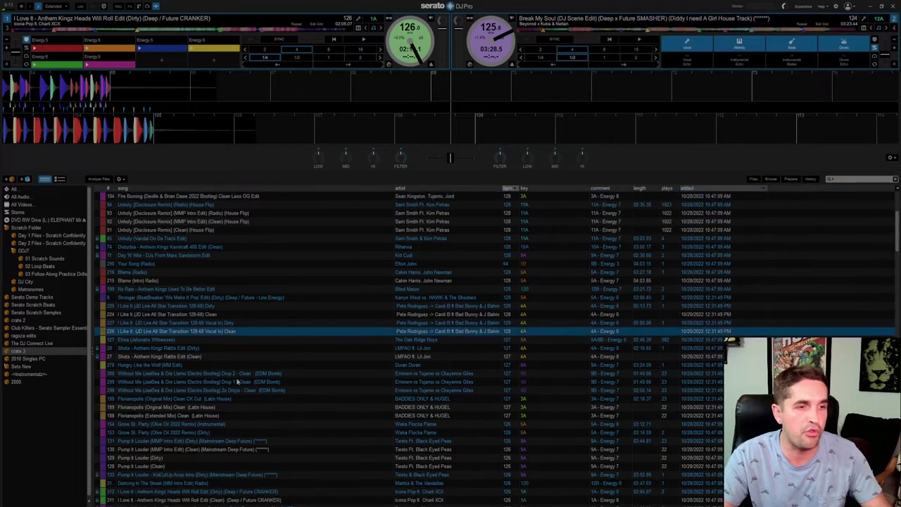
pyautogui.scroll(-2, 242, 331)
pyautogui.scroll(2, 241, 342)
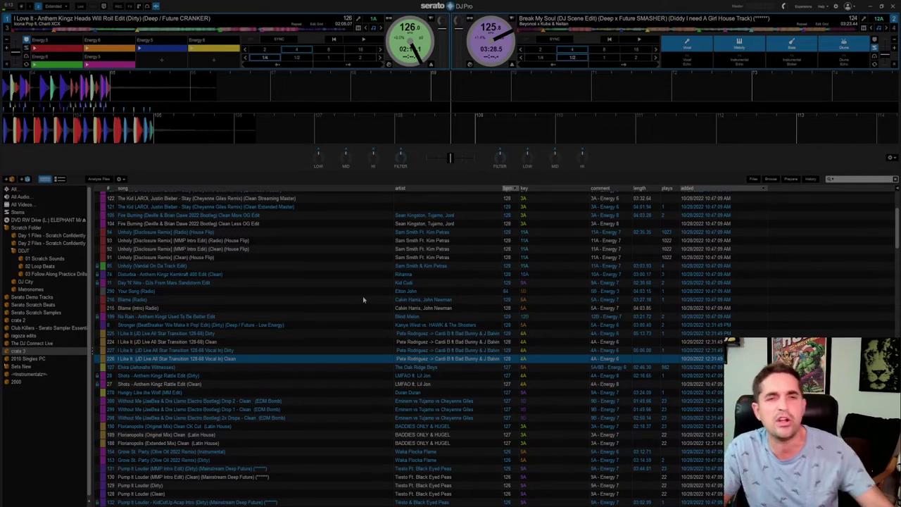
# Select the entire Notepad song list, with the library switched to the 2000 crate
pyautogui.hotkey('alt', 'Tab')
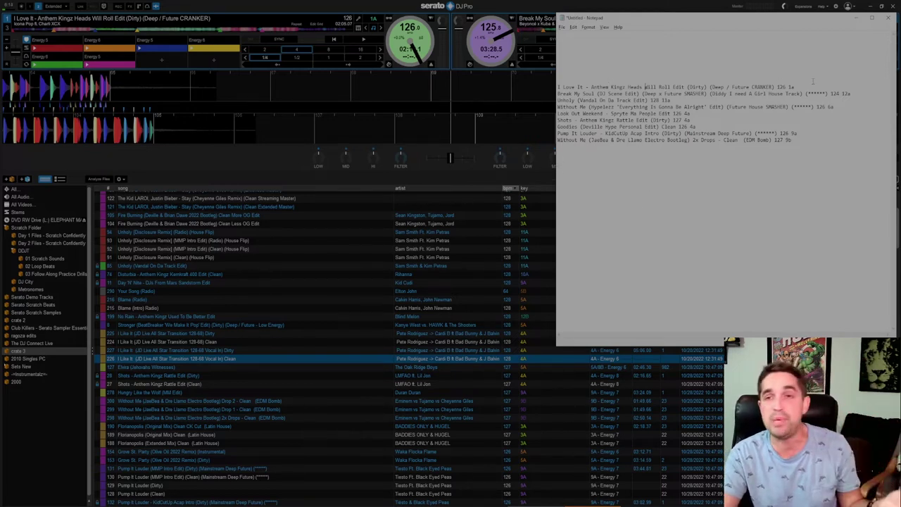
pyautogui.moveTo(763, 87); pyautogui.dragTo(676, 86)
pyautogui.click(793, 140)
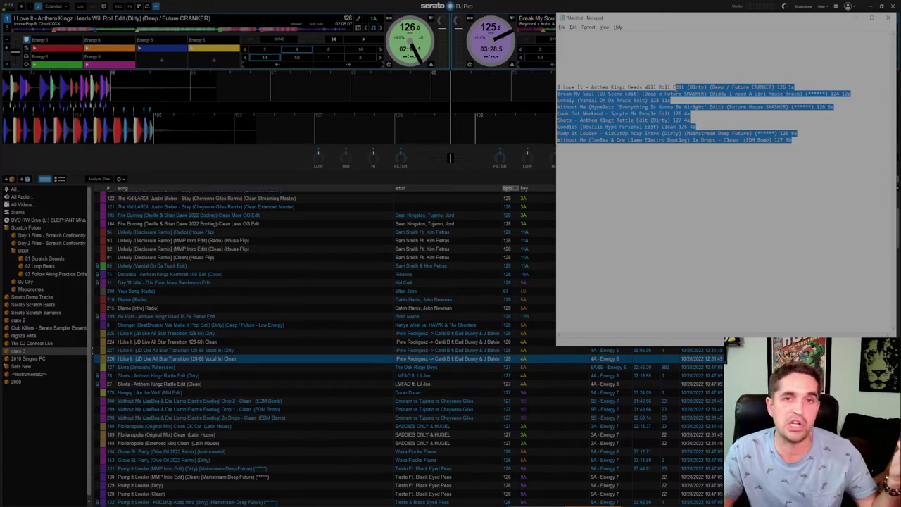
pyautogui.moveTo(793, 141); pyautogui.dragTo(519, 81)
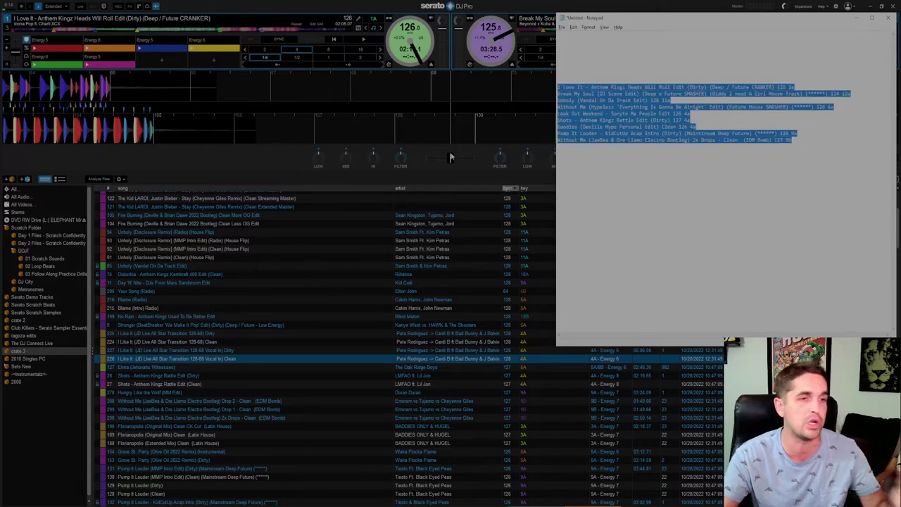
pyautogui.hotkey('shift', 'Down')
pyautogui.hotkey('shift', 'Down')
pyautogui.hotkey('shift', 'Down')
pyautogui.hotkey('shift', 'Down')
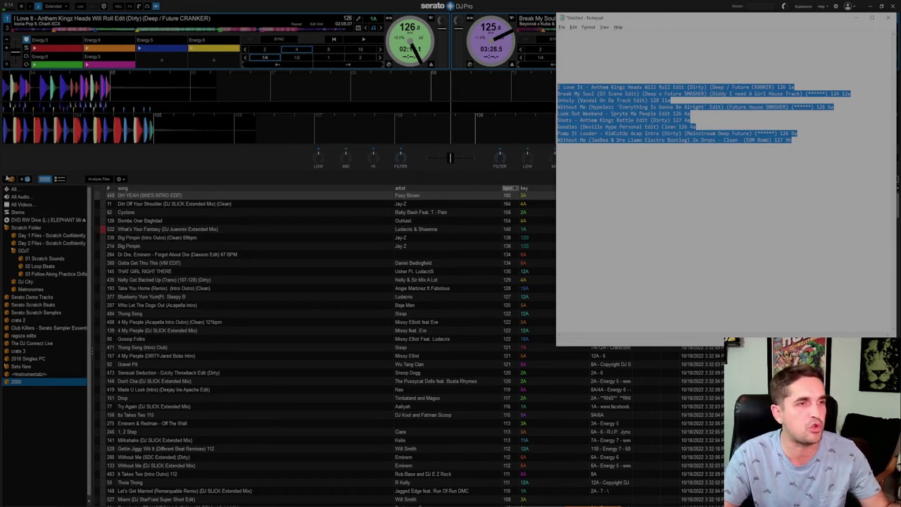
# Add a new crate named 'New mixtape' below 2000, then show crate 3's tracks
pyautogui.click(9, 180)
pyautogui.click(24, 389)
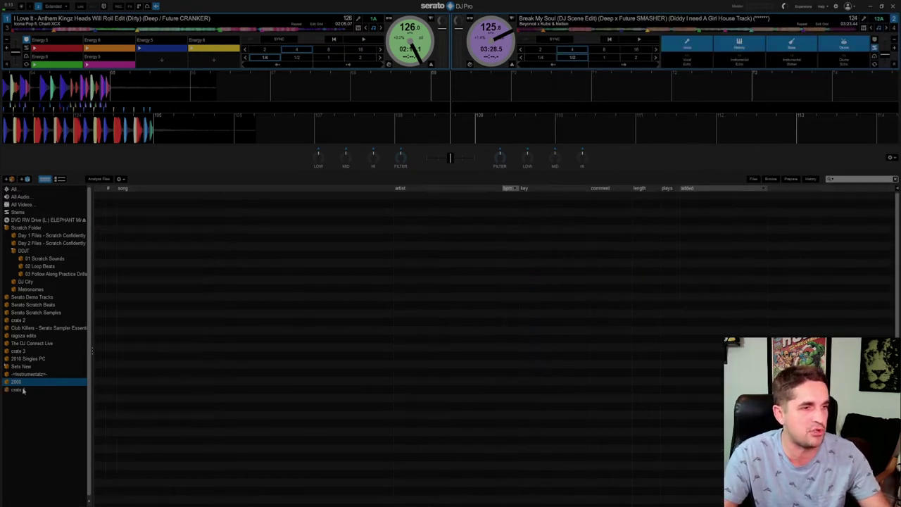
pyautogui.click(25, 389)
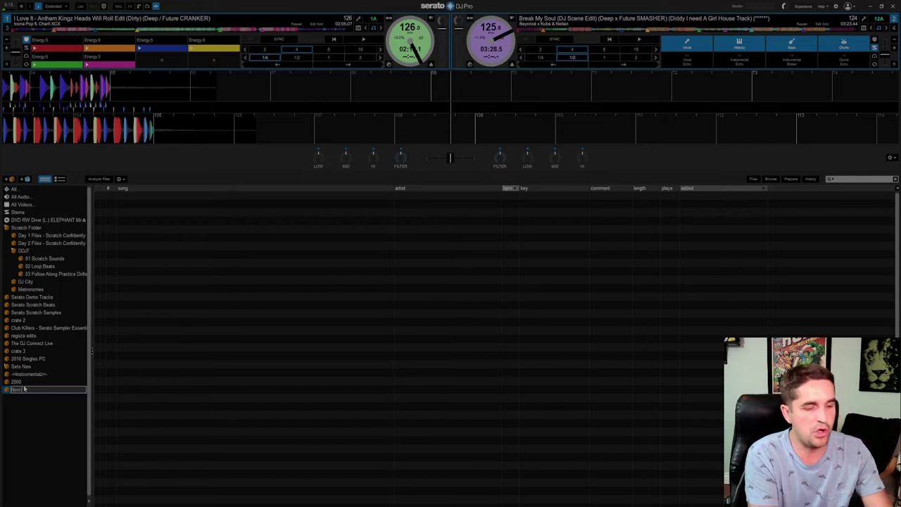
pyautogui.press('Return')
pyautogui.hotkey('alt', 'Tab')
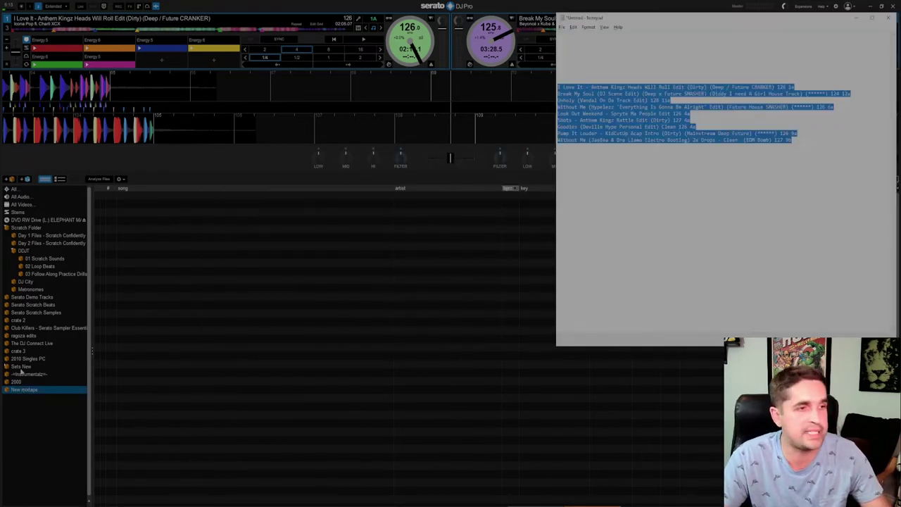
pyautogui.click(25, 352)
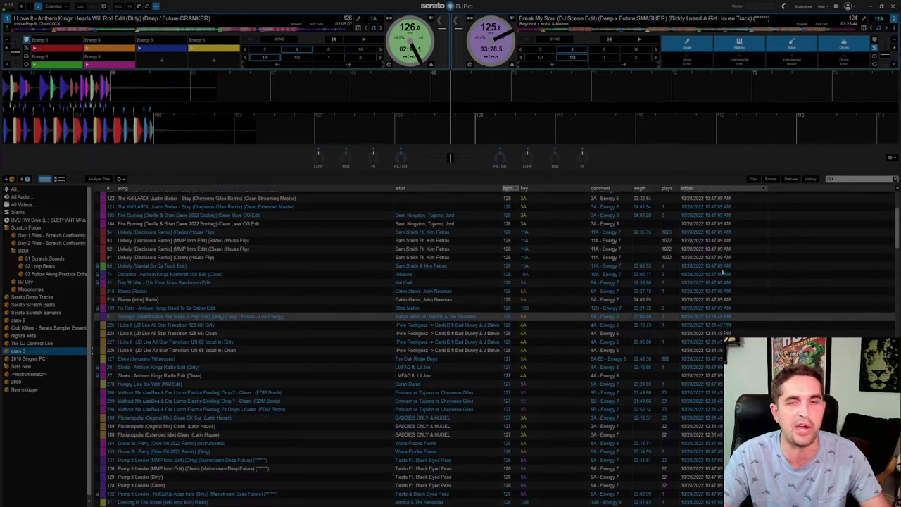
# Search the library for 'I Love It - Anthem Kingz' and add it to New mixtape
pyautogui.hotkey('alt', 'Tab')
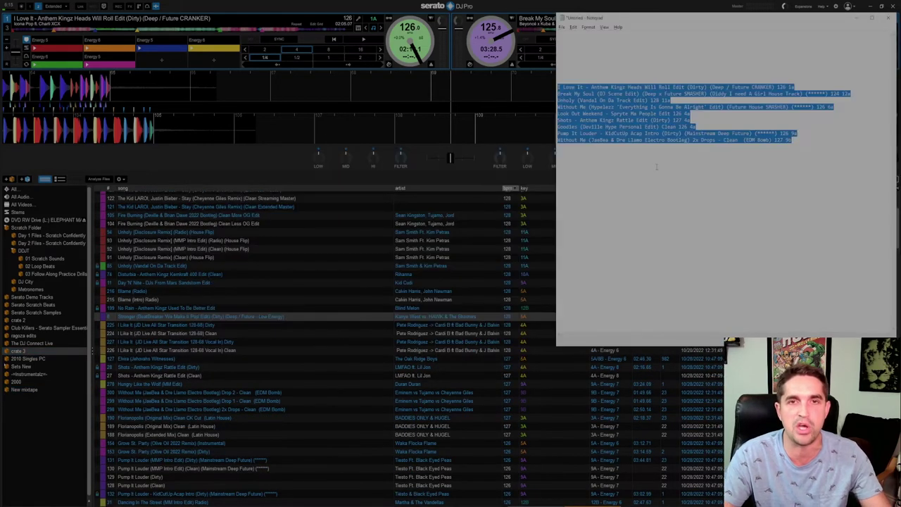
pyautogui.click(581, 88)
pyautogui.hotkey('shift', 'Home')
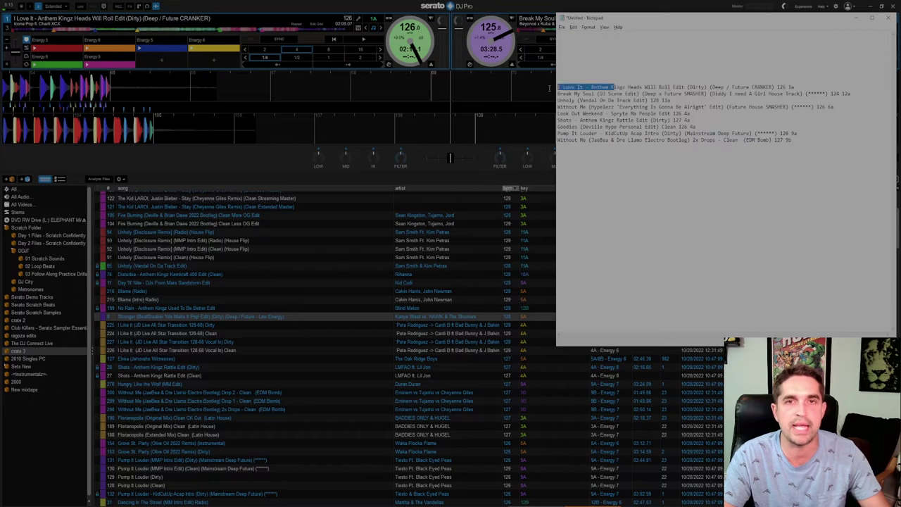
pyautogui.hotkey('alt', 'Tab')
pyautogui.click(844, 181)
pyautogui.write('I Love It - Anthem Kingz')
pyautogui.moveTo(143, 199); pyautogui.dragTo(27, 396)
pyautogui.hotkey('alt', 'Tab')
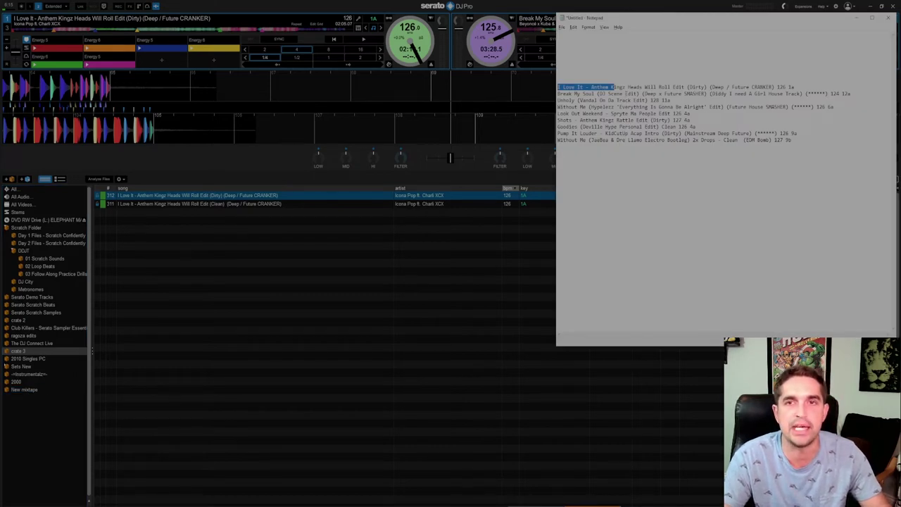
# Copy the next Notepad titles into the library search, including Pump It Louder
pyautogui.moveTo(642, 93); pyautogui.dragTo(557, 93)
pyautogui.hotkey('ctrl', 'c')
pyautogui.hotkey('alt', 'Tab')
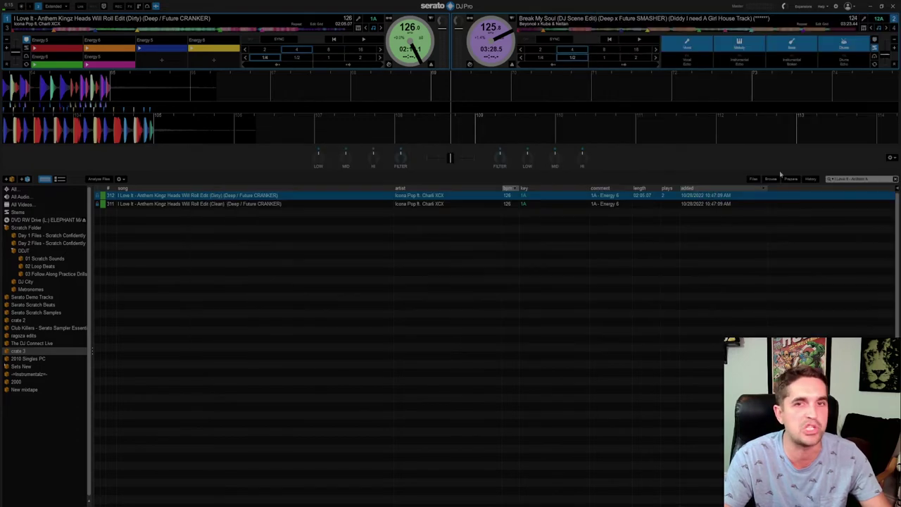
pyautogui.hotkey('ctrl', 'v')
pyautogui.hotkey('alt', 'Tab')
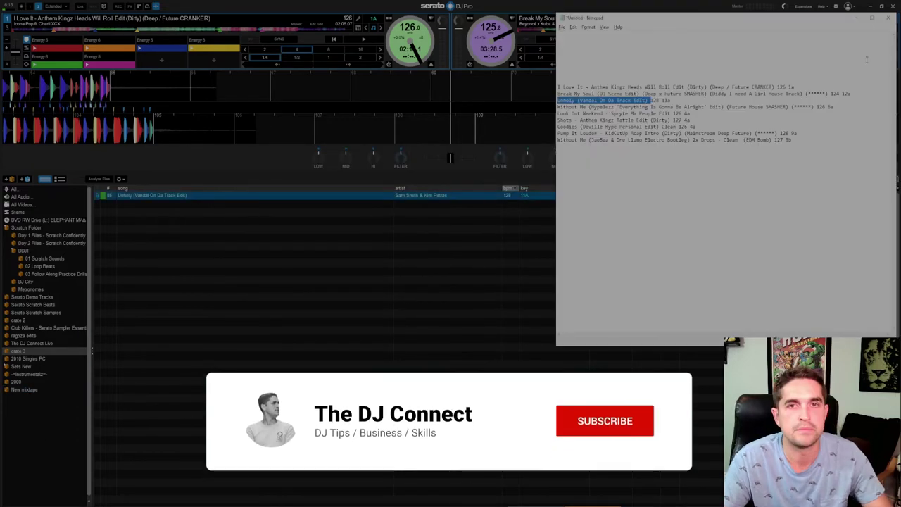
pyautogui.hotkey('ctrl', 'c')
pyautogui.hotkey('alt', 'Tab')
pyautogui.hotkey('ctrl', 'v')
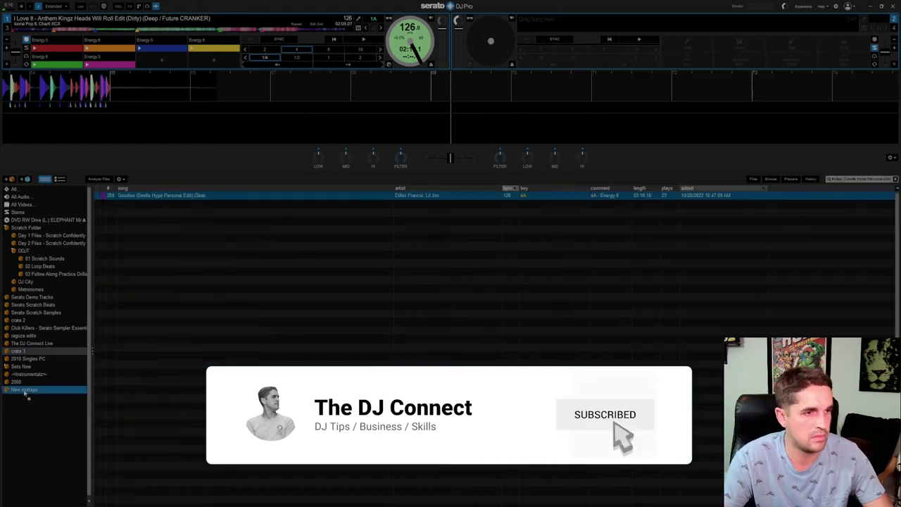
# Copy the last song title from Notepad and search the library for it
pyautogui.hotkey('alt', 'Tab')
pyautogui.moveTo(690, 139); pyautogui.dragTo(557, 140)
pyautogui.hotkey('ctrl', 'c')
pyautogui.hotkey('alt', 'Tab')
pyautogui.hotkey('ctrl', 'v')
# Show New mixtape's tracks sorted in added order, with I Love It selected
pyautogui.click(24, 389)
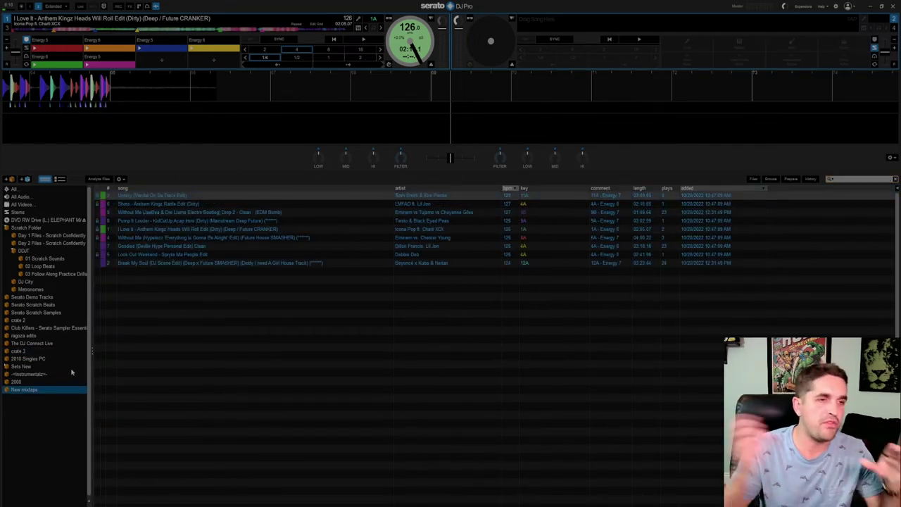
pyautogui.click(111, 189)
pyautogui.click(163, 196)
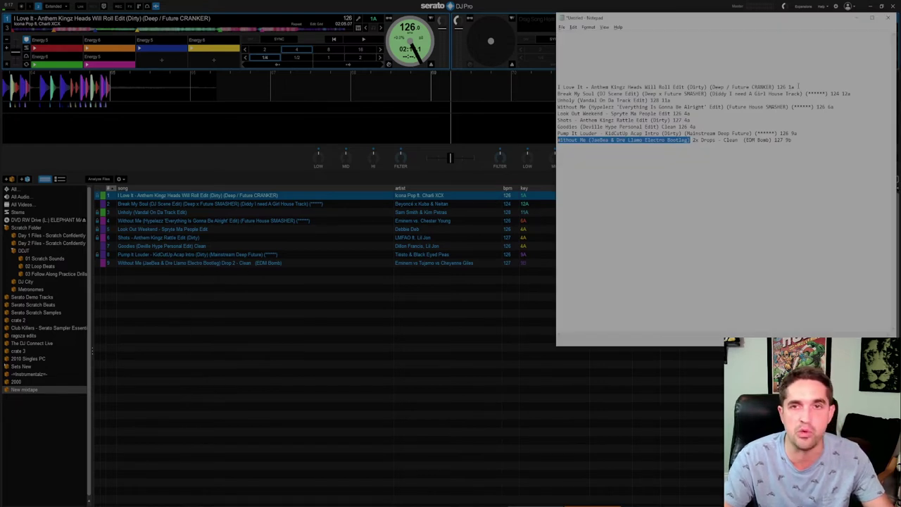
pyautogui.click(583, 87)
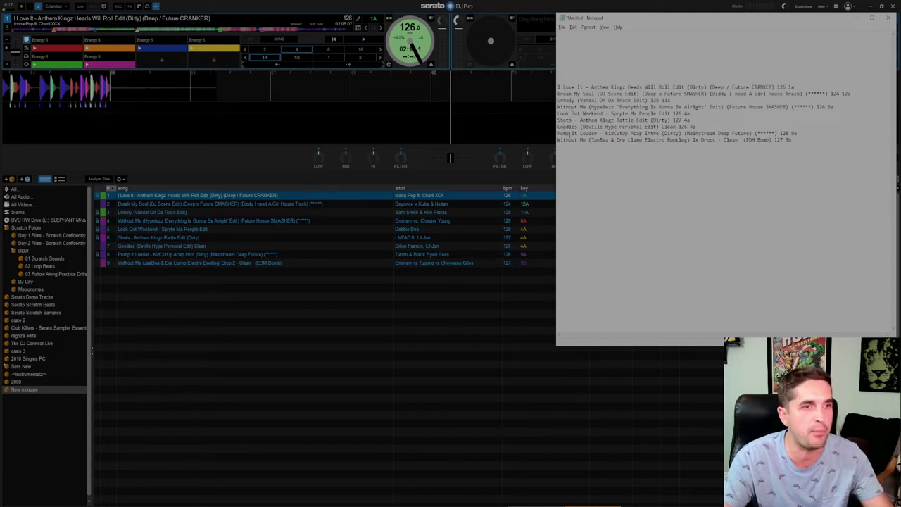
pyautogui.moveTo(793, 141); pyautogui.dragTo(552, 153)
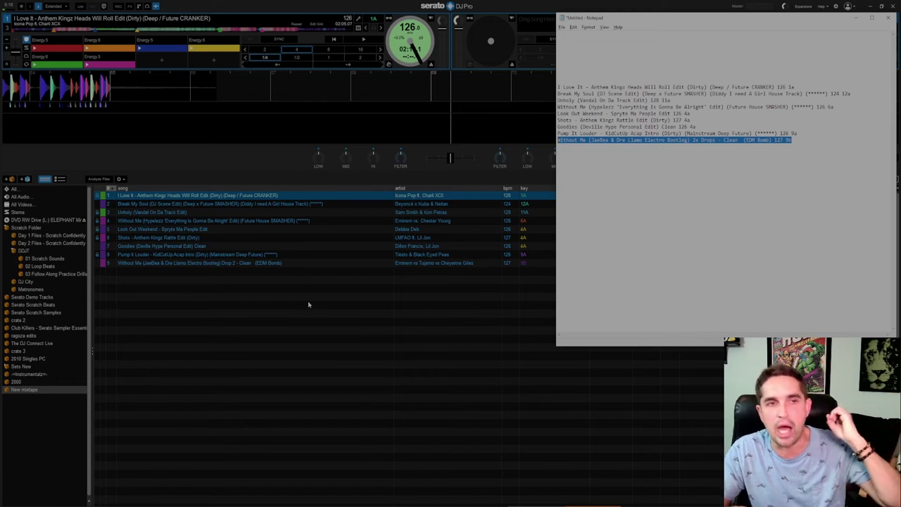
pyautogui.click(824, 106)
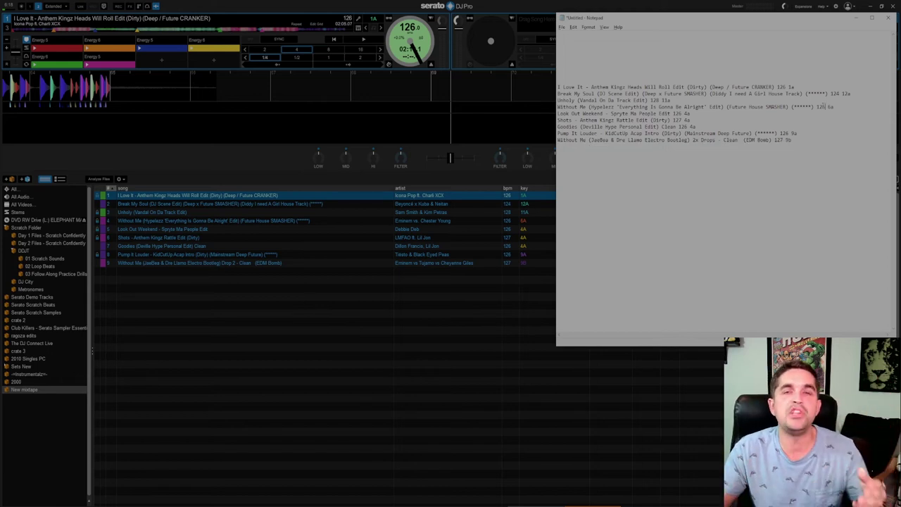
pyautogui.click(587, 52)
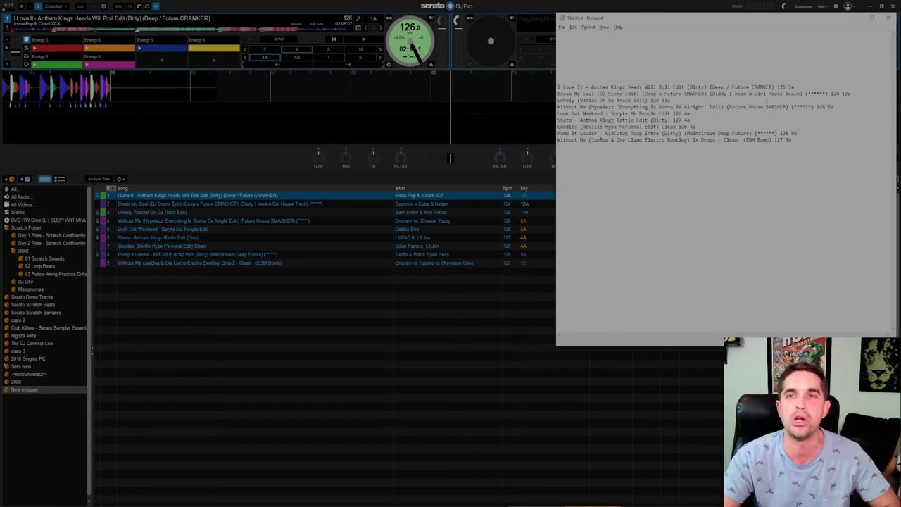
pyautogui.moveTo(810, 84); pyautogui.dragTo(728, 133)
pyautogui.click(728, 133)
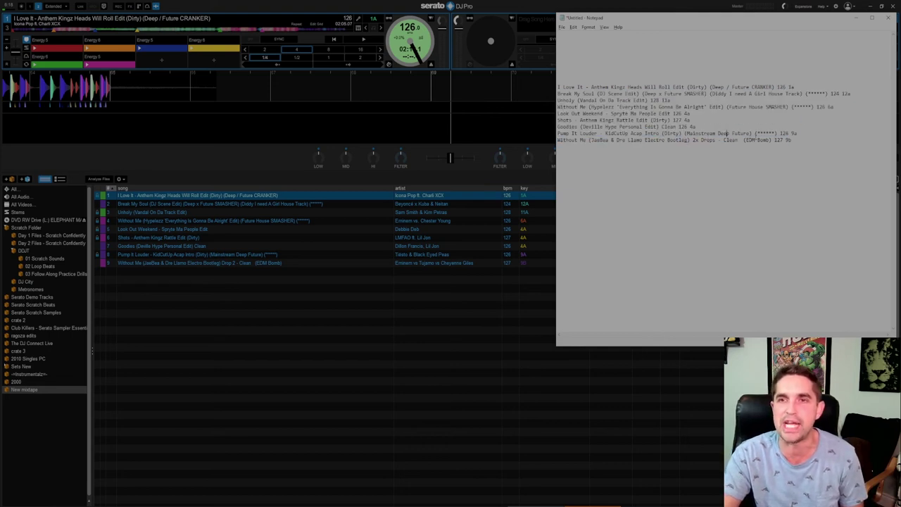
pyautogui.moveTo(802, 139); pyautogui.dragTo(557, 93)
pyautogui.moveTo(774, 87); pyautogui.dragTo(690, 114)
pyautogui.click(817, 107)
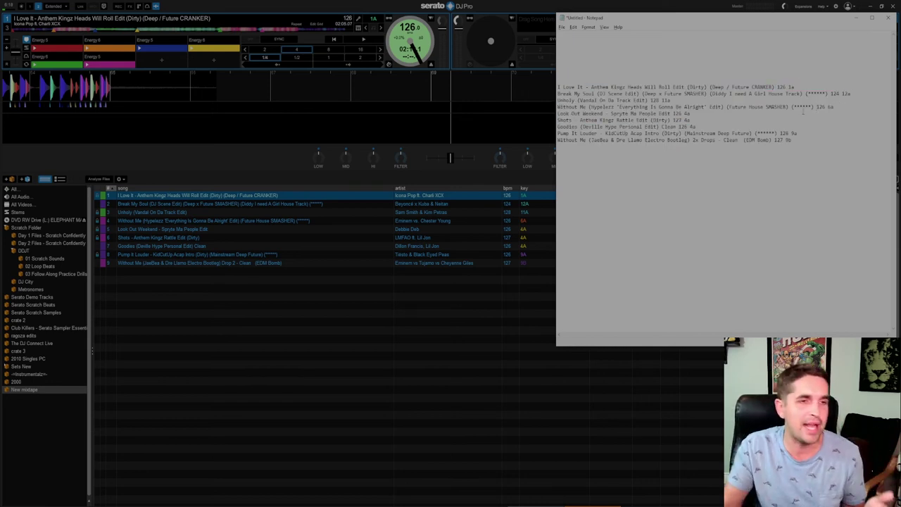